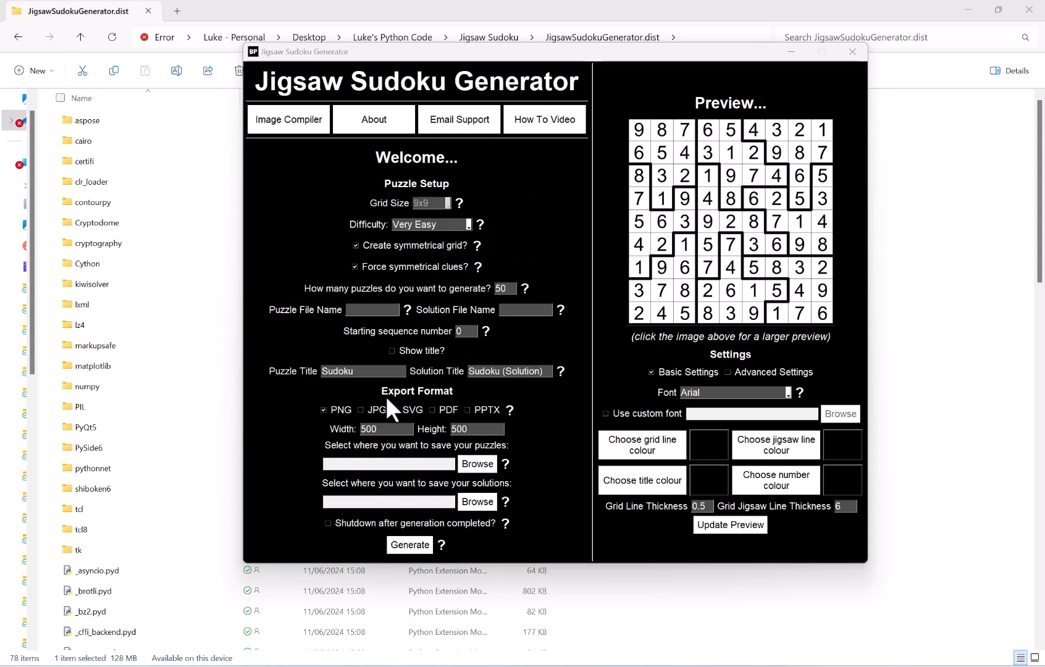
Choose PDF as the export format with basic settings and a page size of 8" x 10".
click(433, 410)
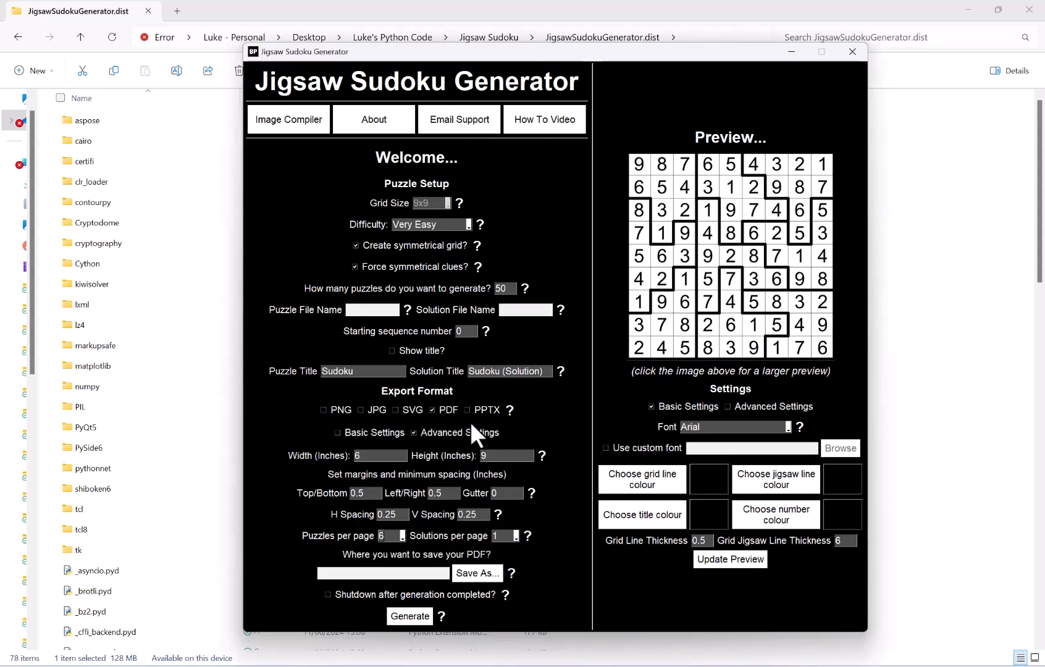
click(373, 433)
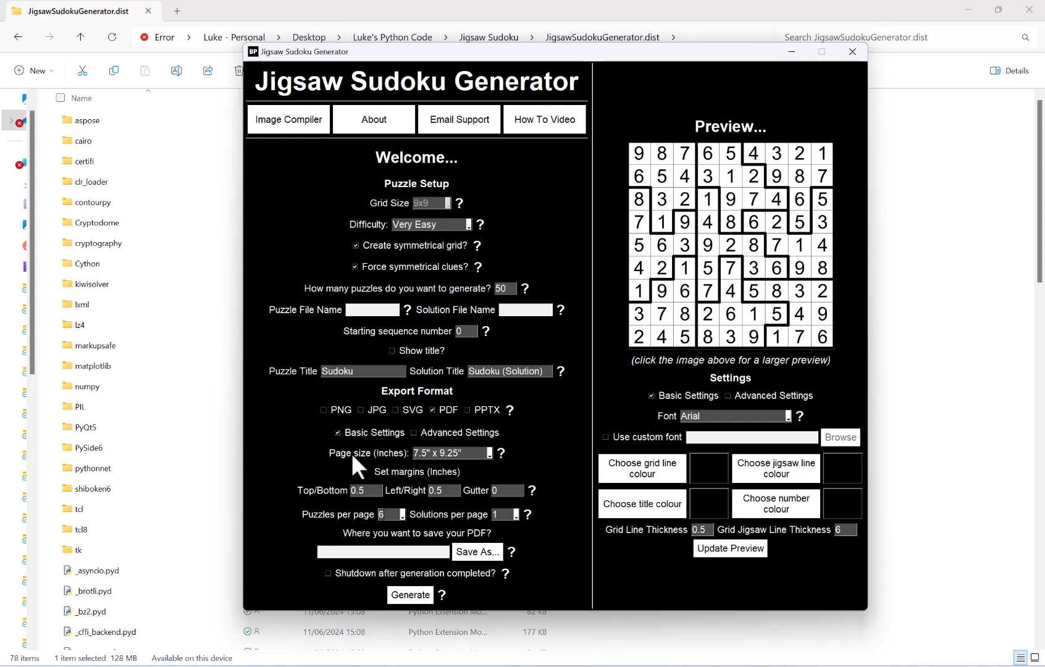
click(455, 458)
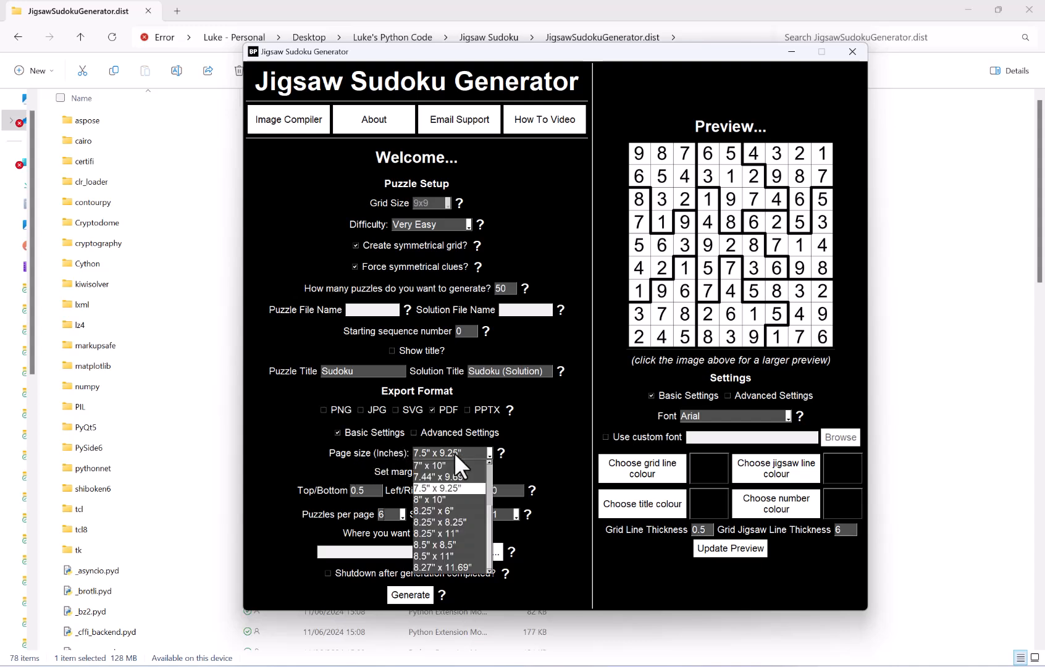
scroll(461, 492, up, 2)
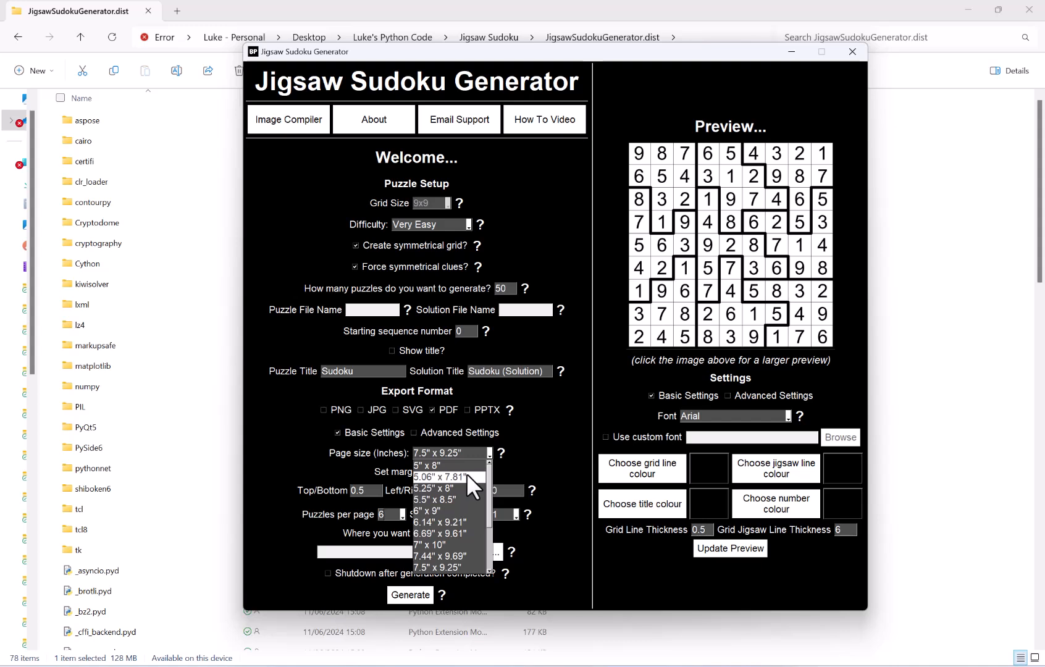
scroll(454, 468, down, 2)
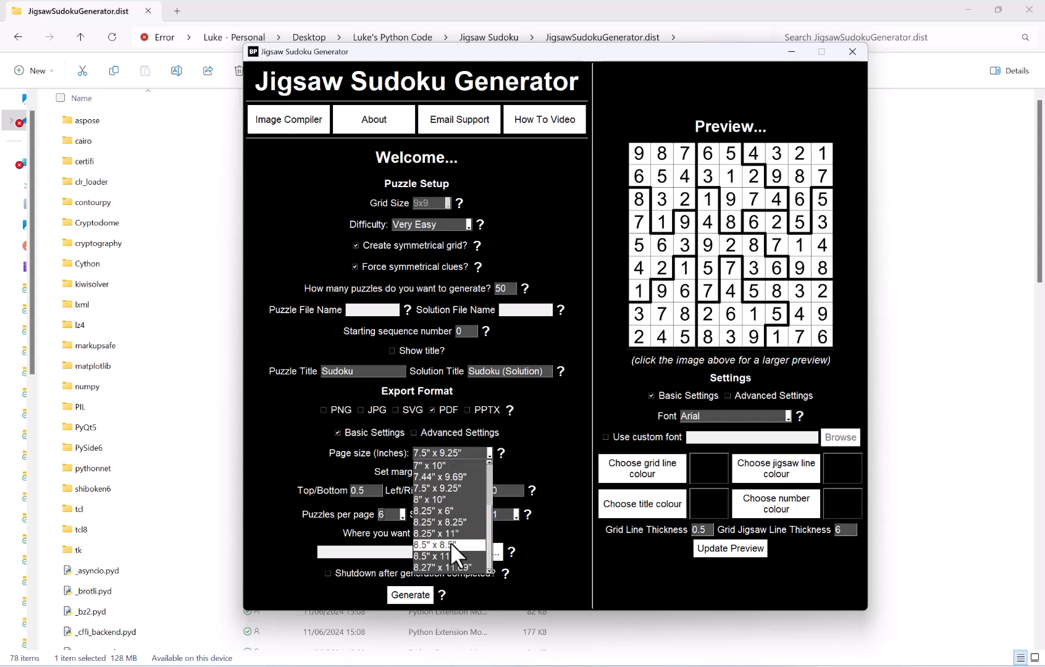
click(458, 497)
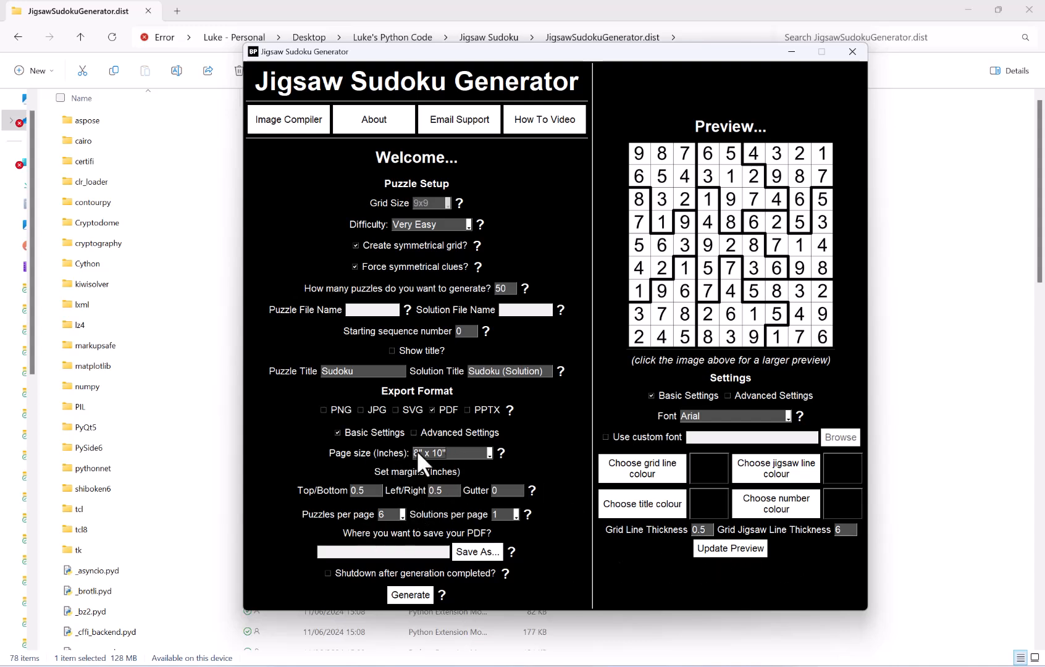
Update the preview and examine the puzzle and solution page layout in the maximized large preview, closing it when done.
click(741, 547)
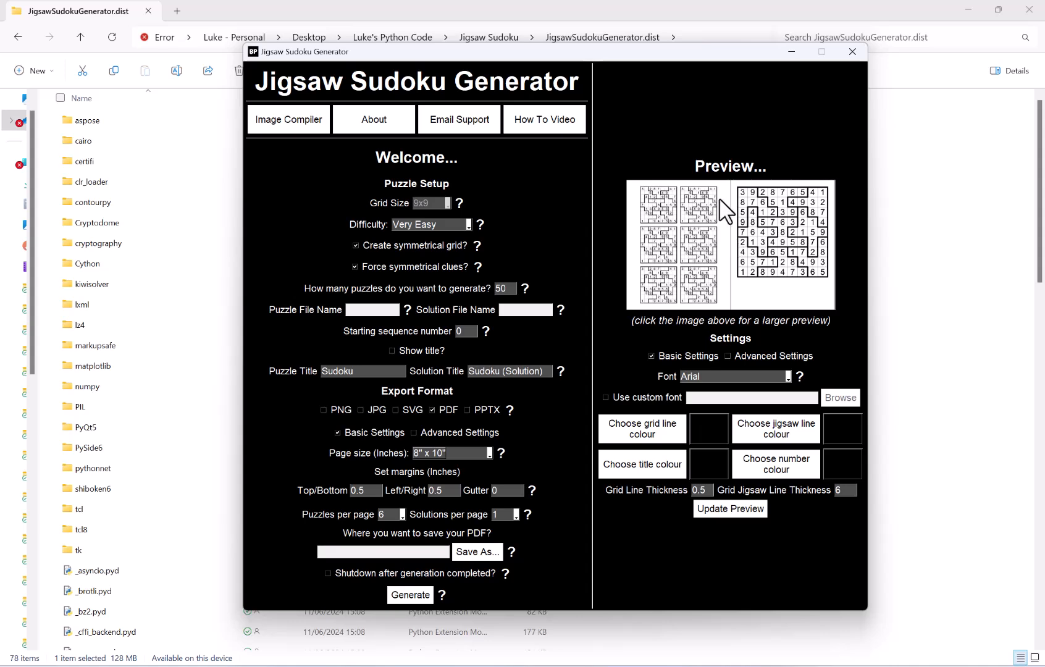
click(715, 242)
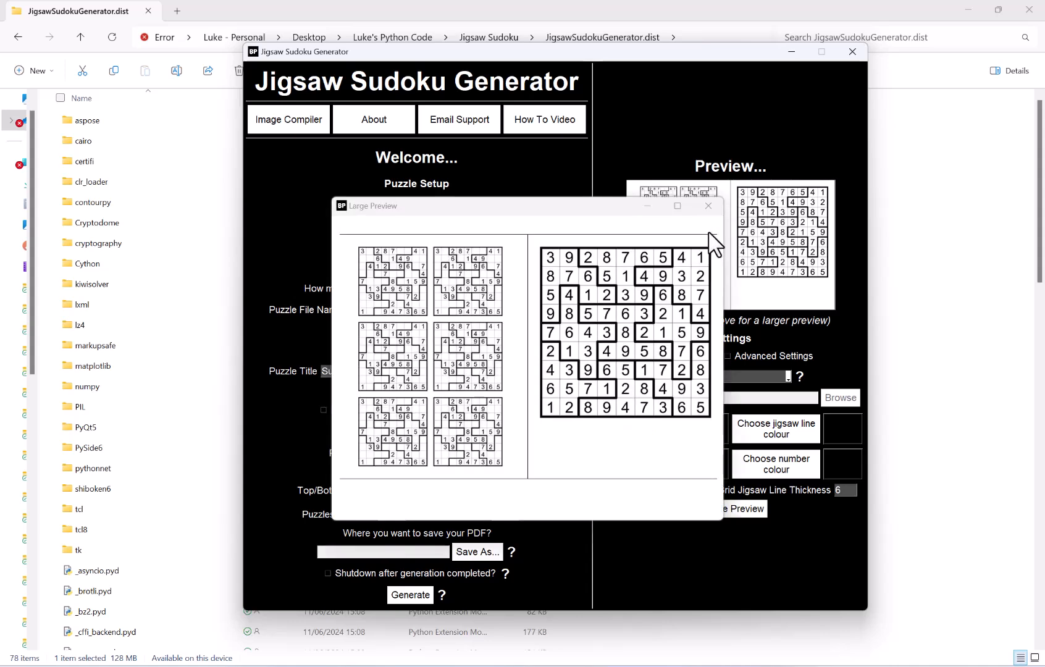
click(677, 206)
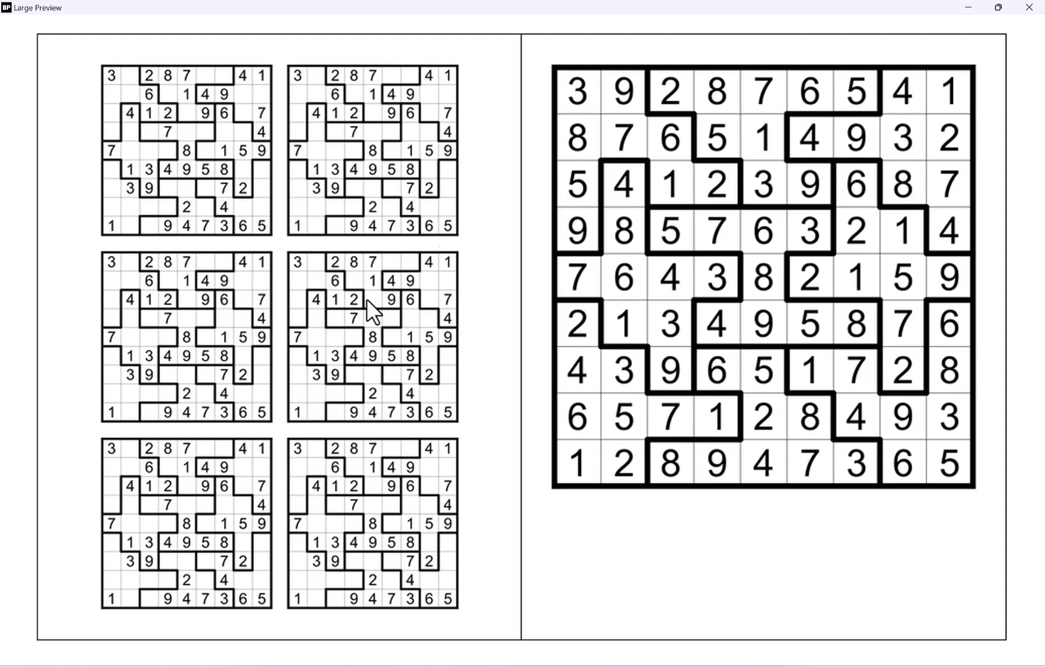
click(1029, 8)
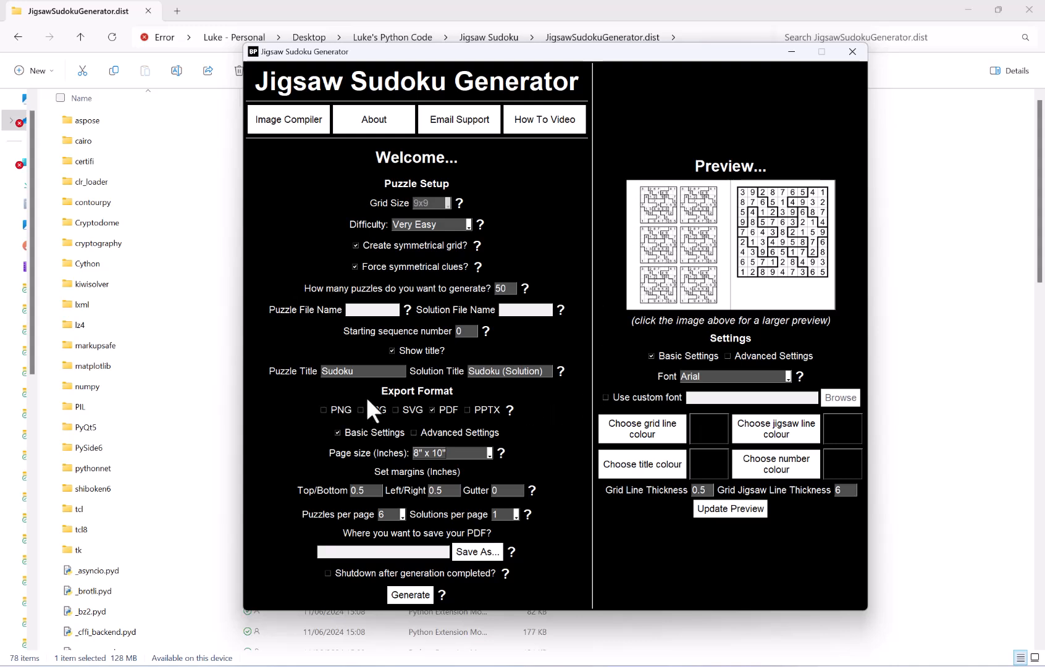
Refresh the preview with titles shown, examine the titled pages in the large preview, and close it.
click(730, 508)
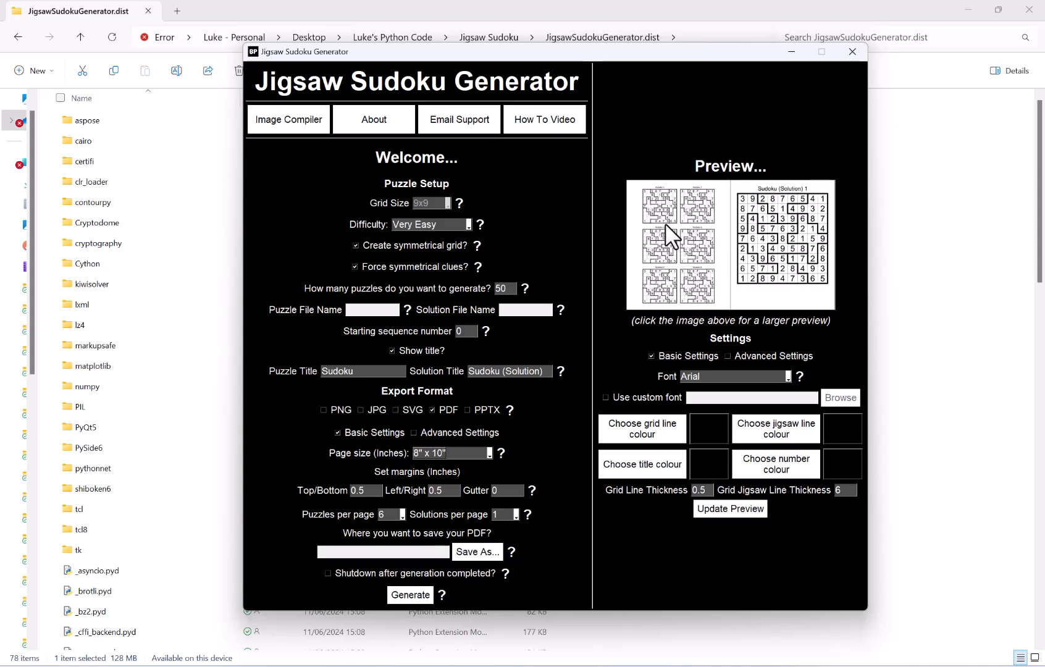
click(697, 216)
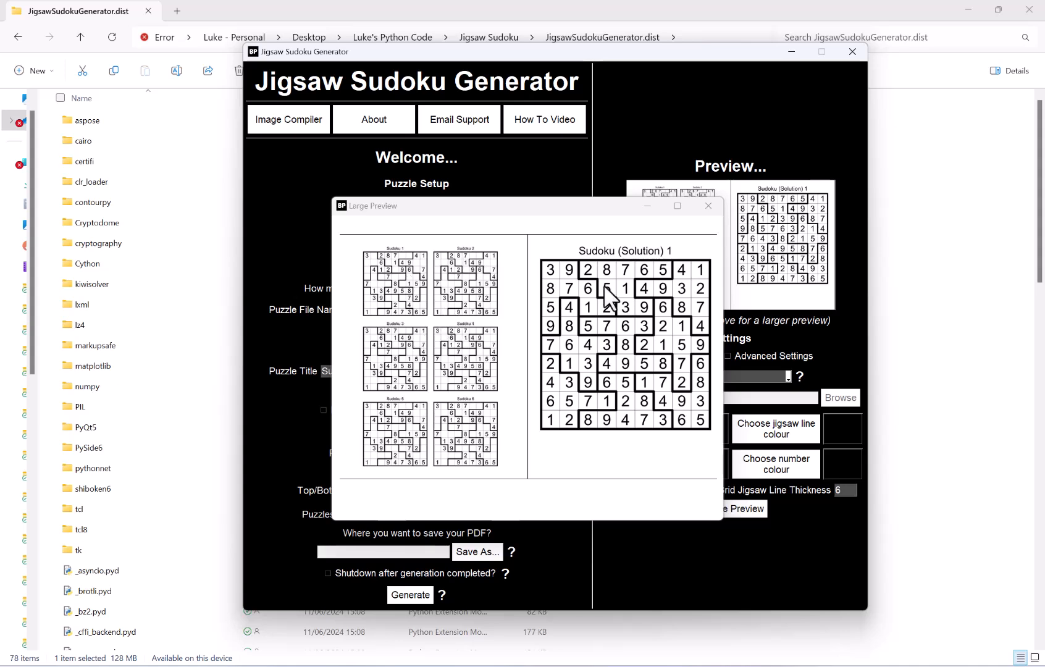
click(708, 206)
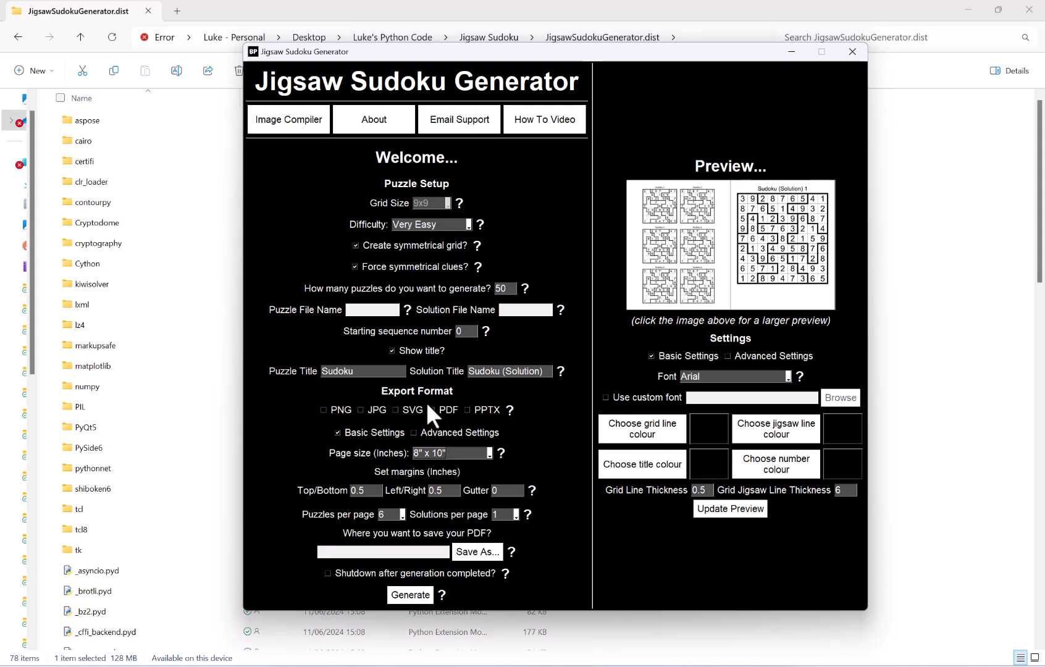
Set the top/bottom page margin to 1 inch and update the preview.
click(376, 493)
drag(364, 490, 345, 493)
text(1)
click(739, 511)
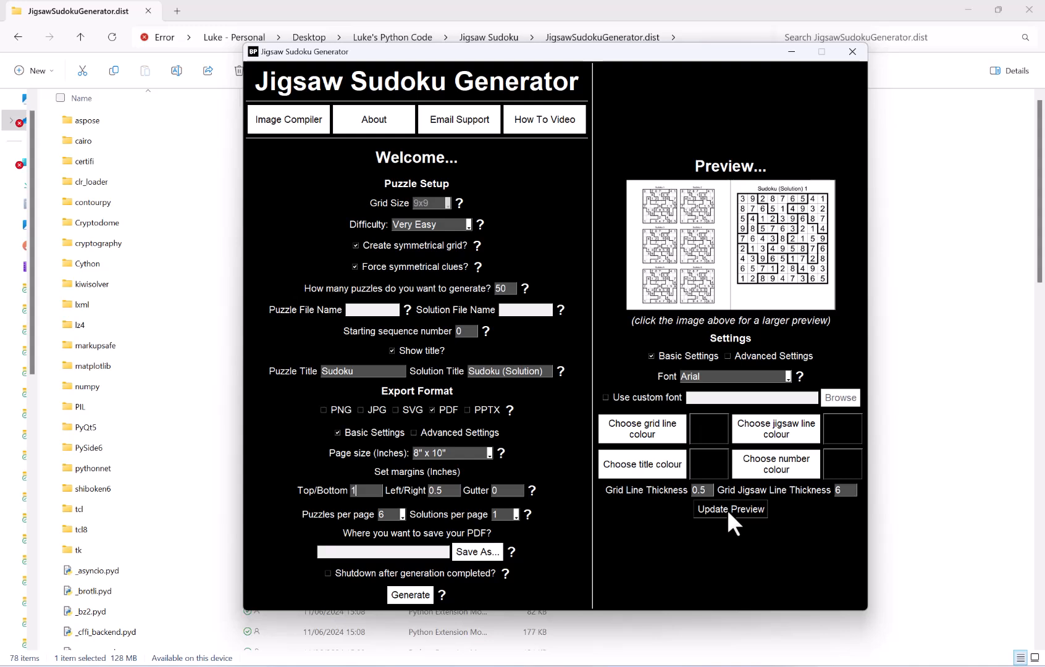
click(740, 514)
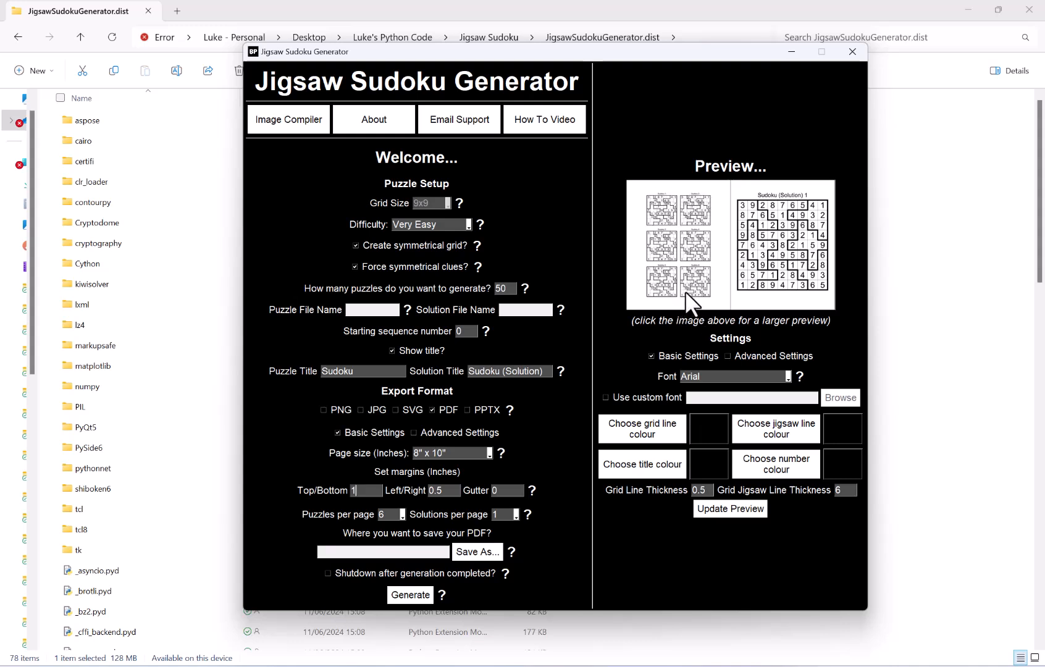
Set 2 puzzles per page and 8 solutions per page, and update the preview.
click(393, 513)
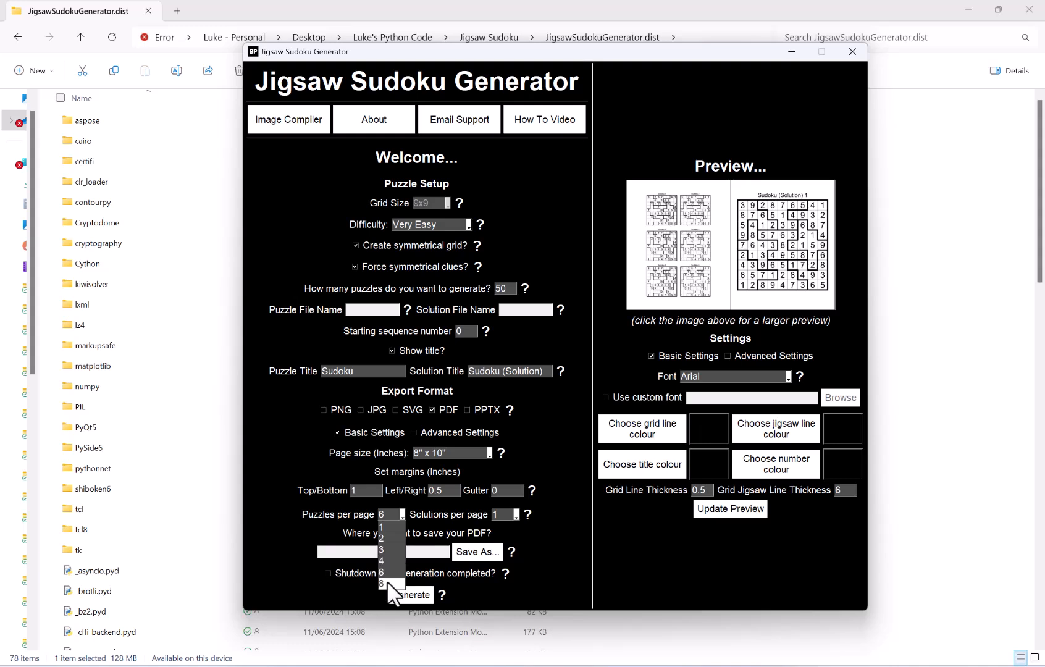
click(383, 536)
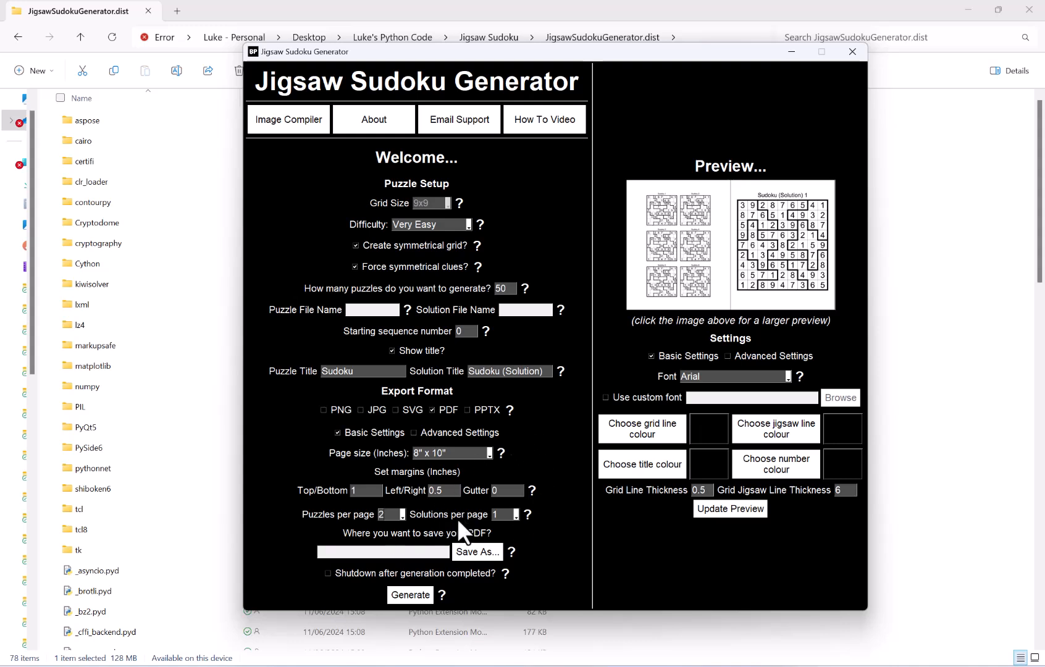
click(502, 513)
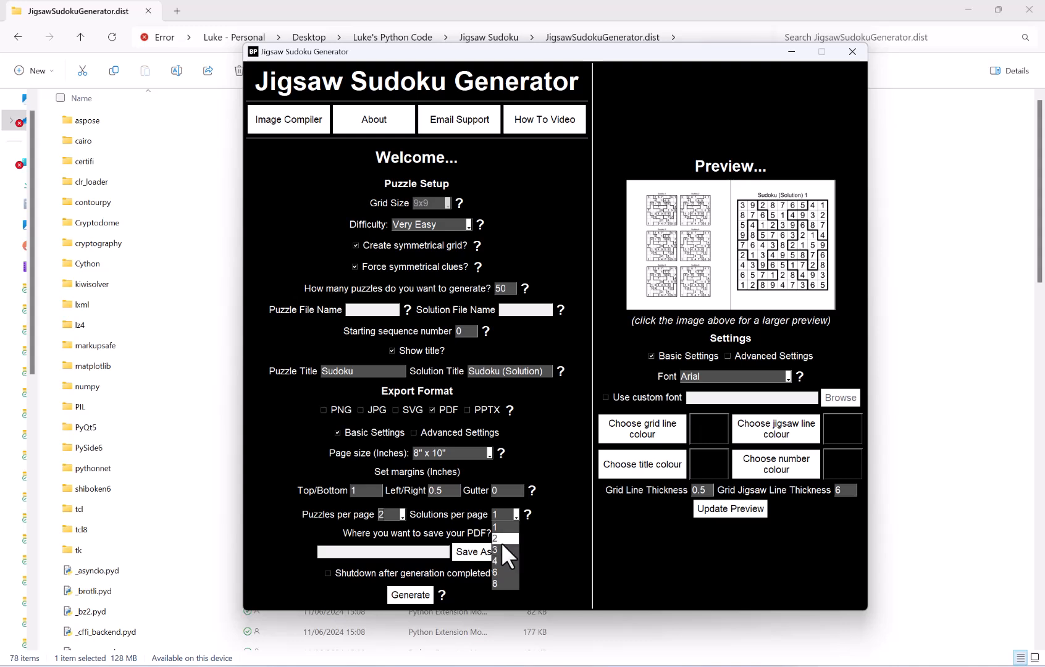
click(505, 582)
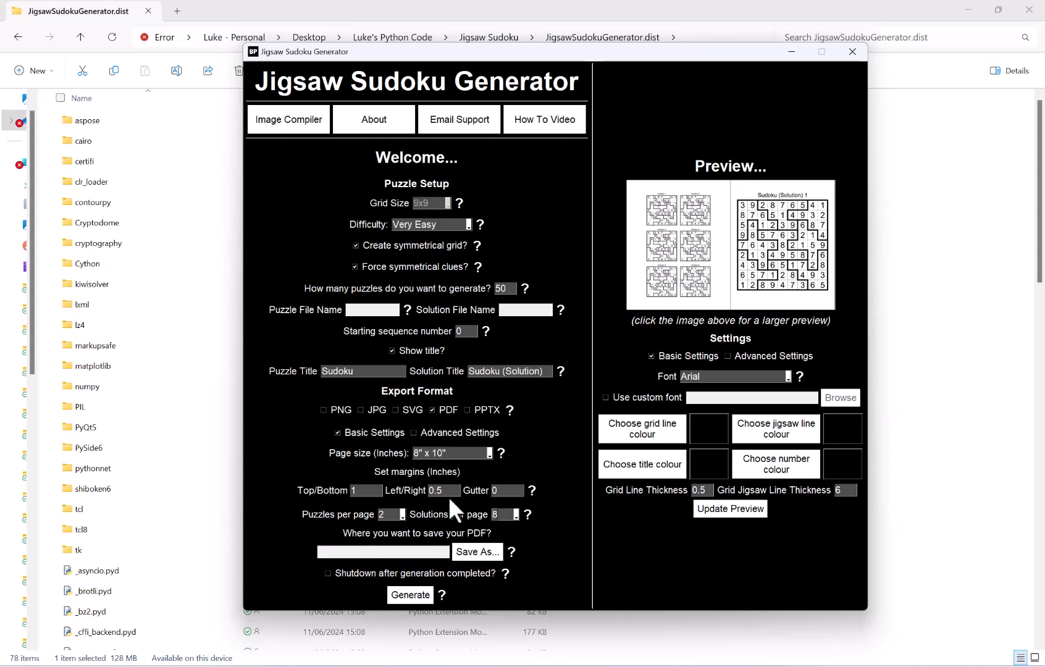
click(744, 510)
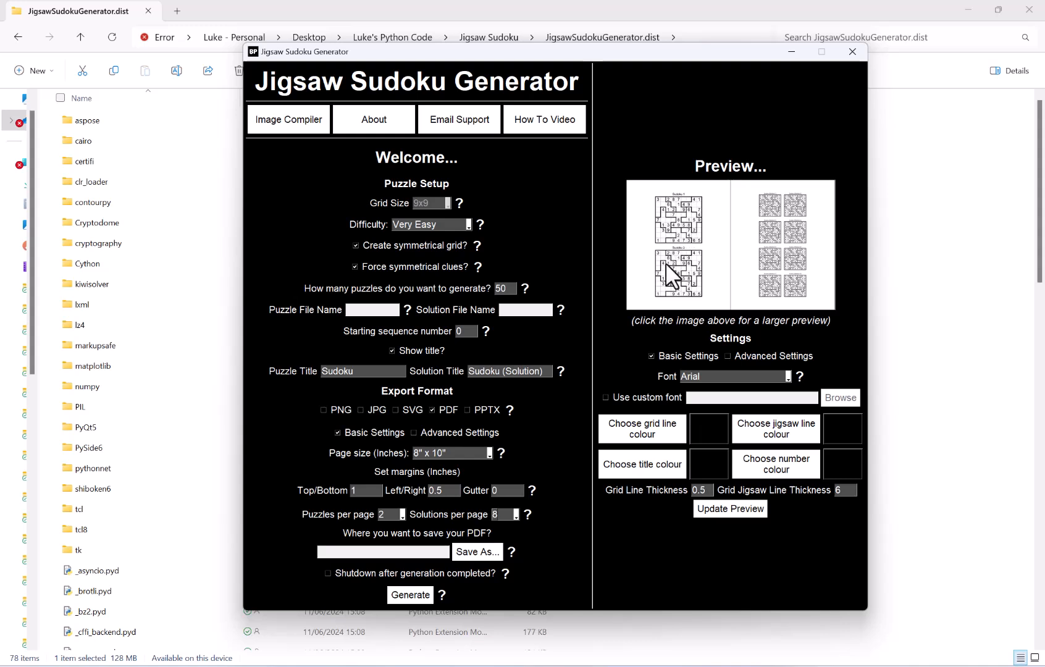
Set the top/bottom page margin to 0.25 inches and update the preview.
click(374, 491)
key(BackSpace)
text(0.25)
click(757, 508)
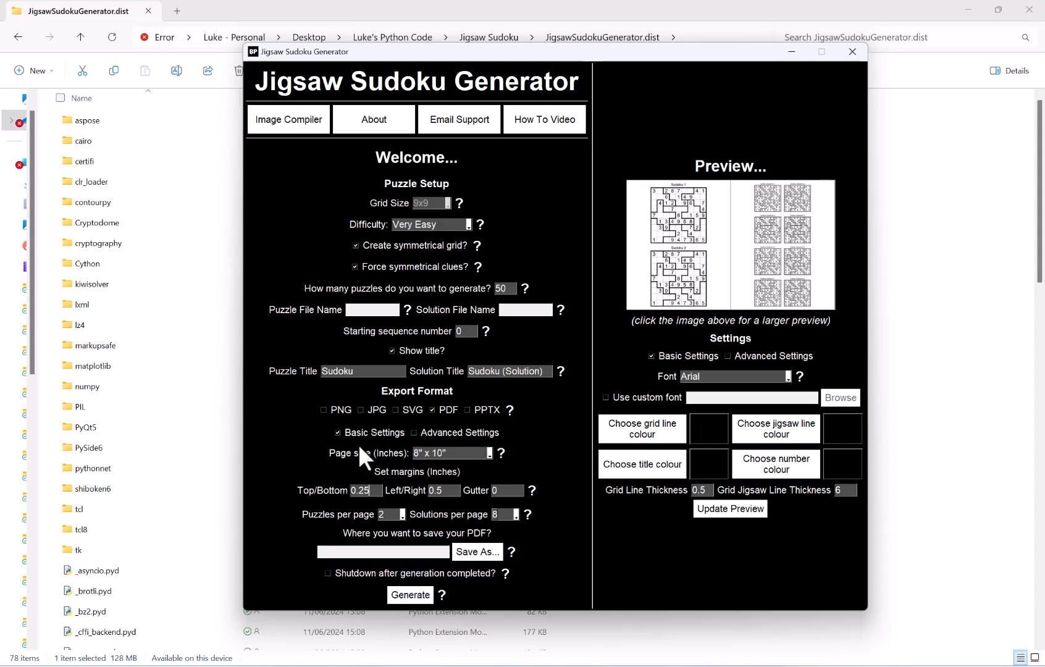
Switch the PDF export to advanced settings with a custom page size of 8.25 by 11 inches, and update the preview.
click(447, 431)
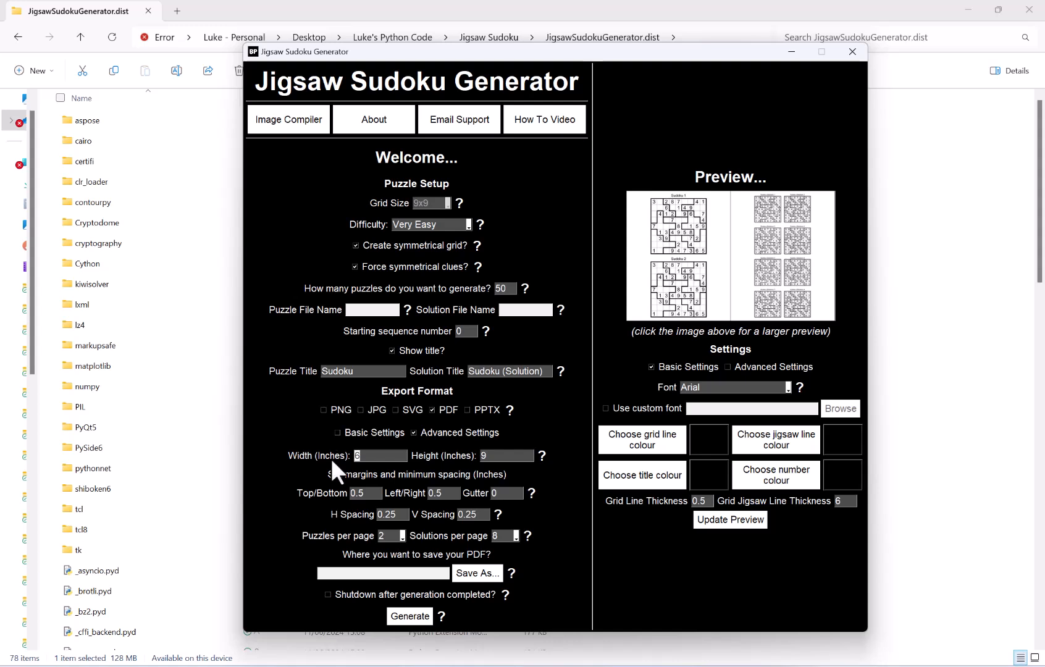
text(25)
click(502, 456)
drag(503, 457, 471, 461)
text(11)
click(736, 519)
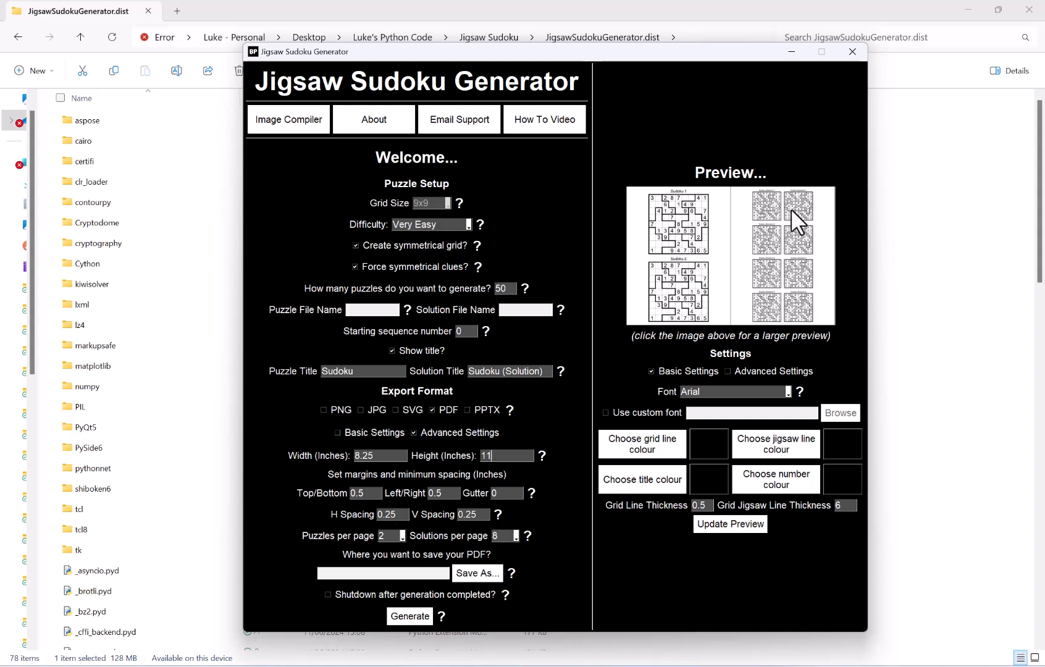
Set the minimum horizontal and vertical spacing to 0.5 inches each and update the preview.
click(388, 516)
text(5)
drag(481, 516, 465, 514)
text(5)
click(732, 523)
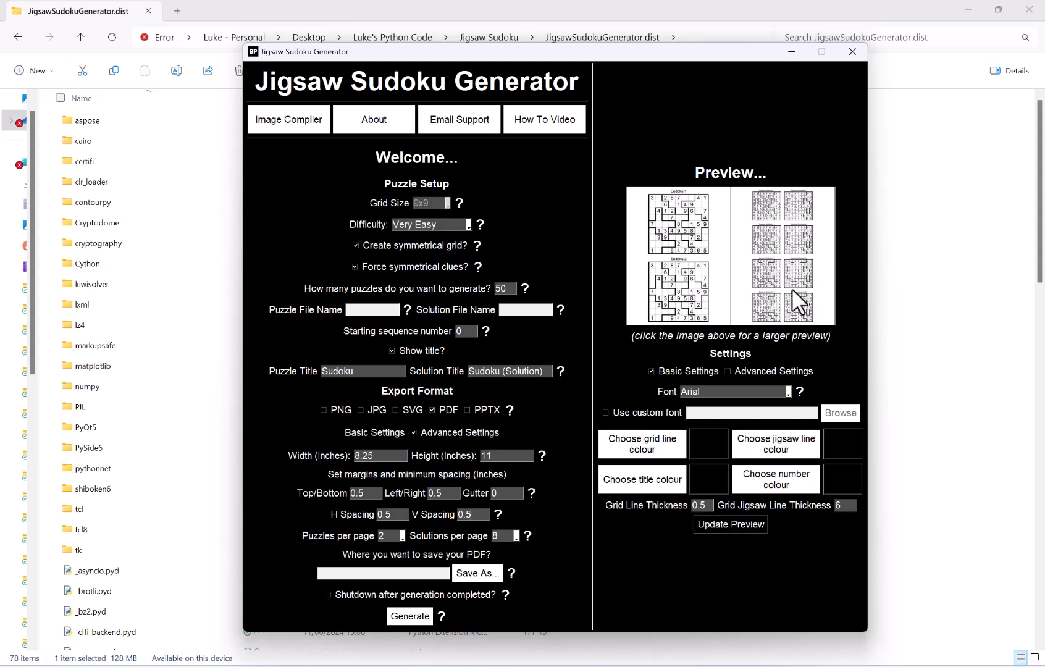